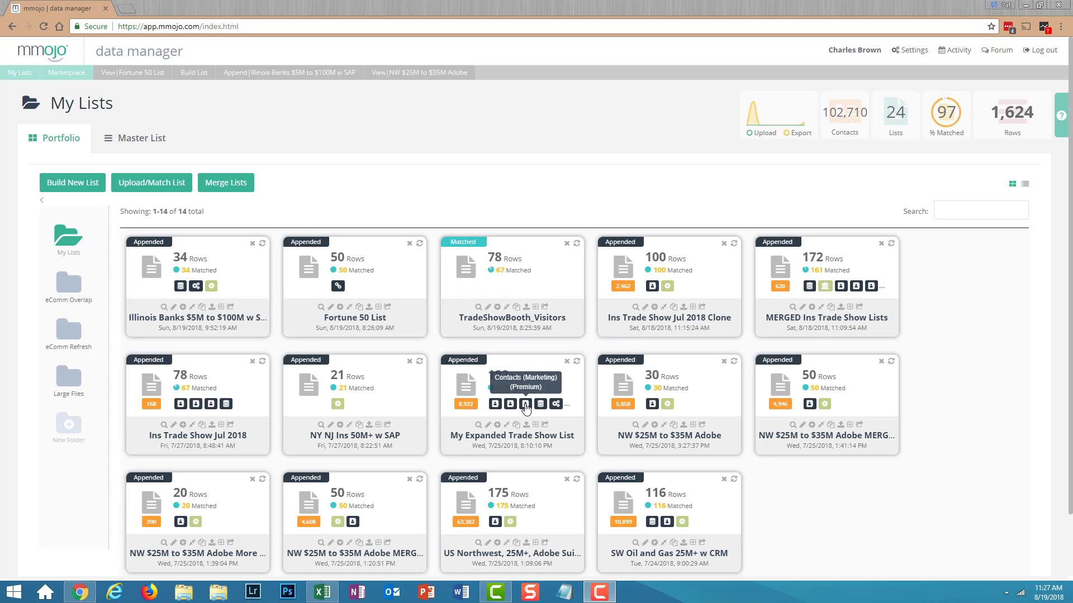
- Start building a new list and filter it by location to Florida, US
click(73, 182)
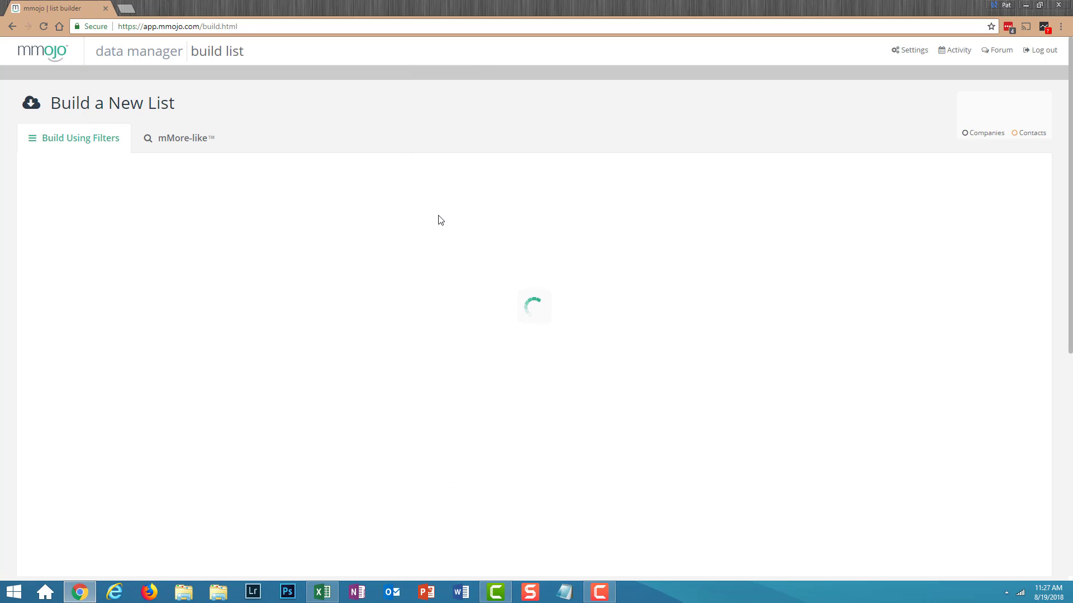
scroll(809, 441, down, 2)
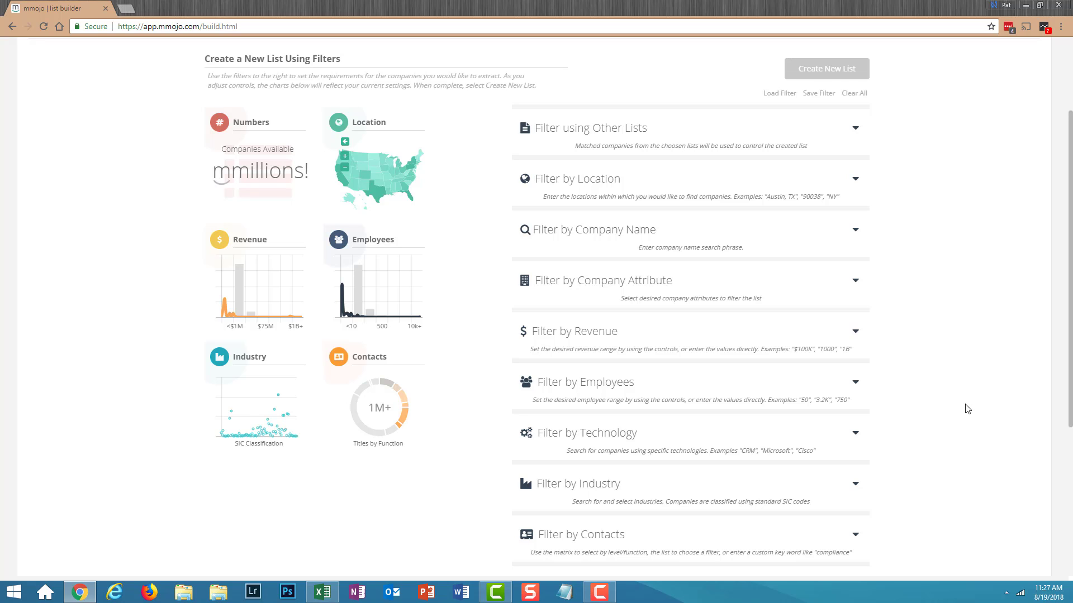
click(856, 181)
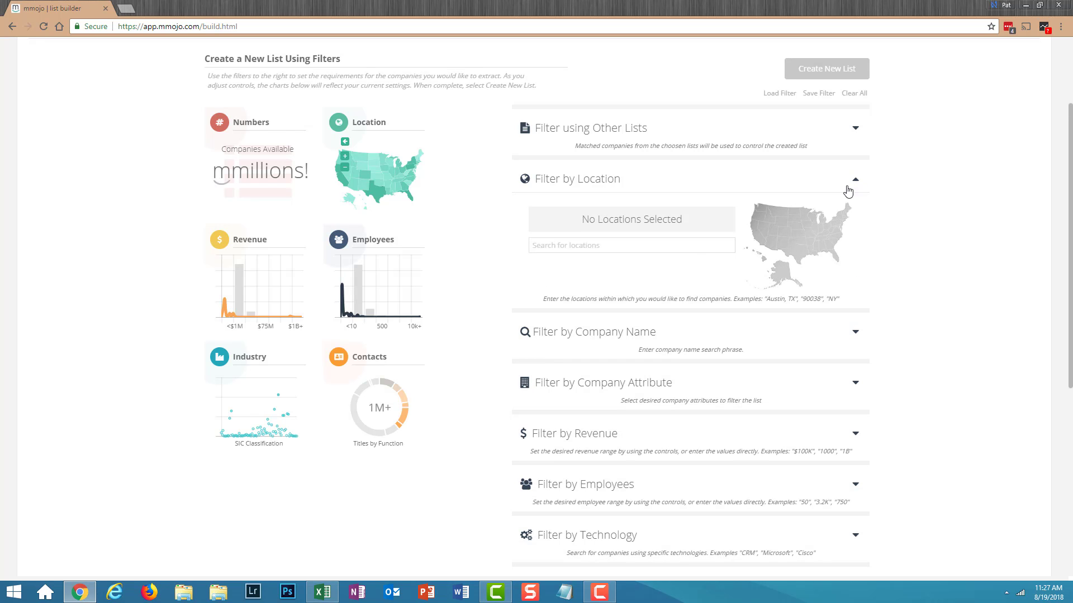
click(623, 240)
text(Flor)
click(569, 270)
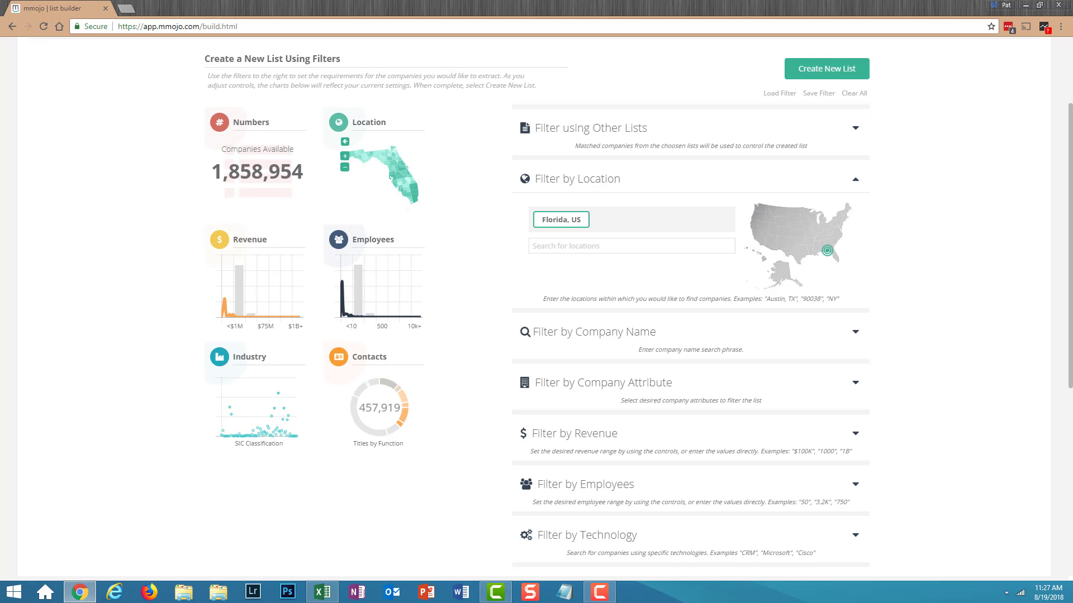
- Filter by contacts in the Contact Matrix, selecting the whole C-Level row and the Sales and Marketing columns
drag(1071, 204, 1054, 315)
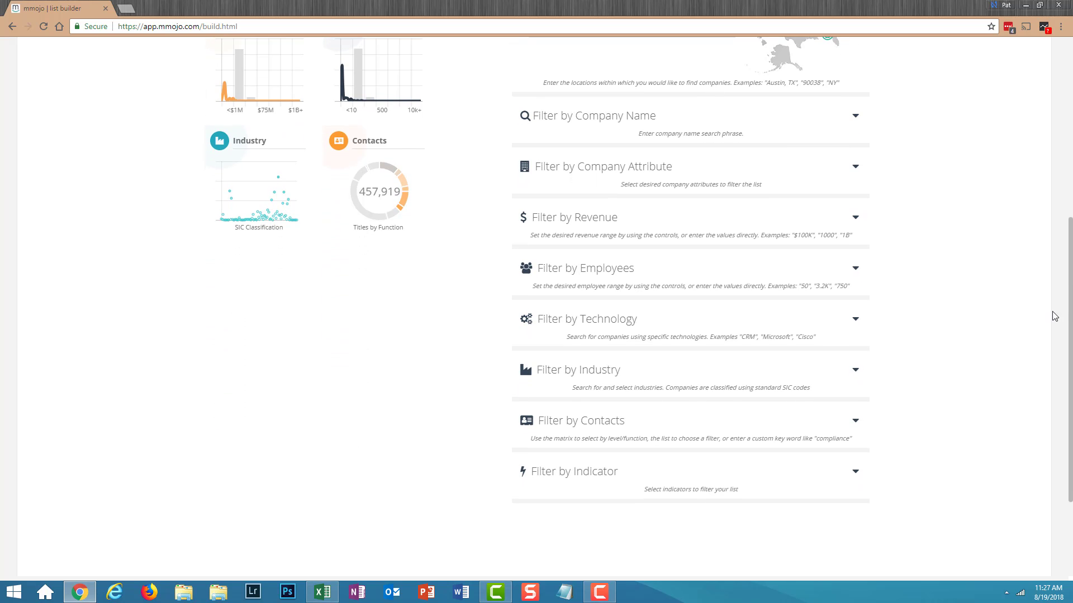
click(855, 422)
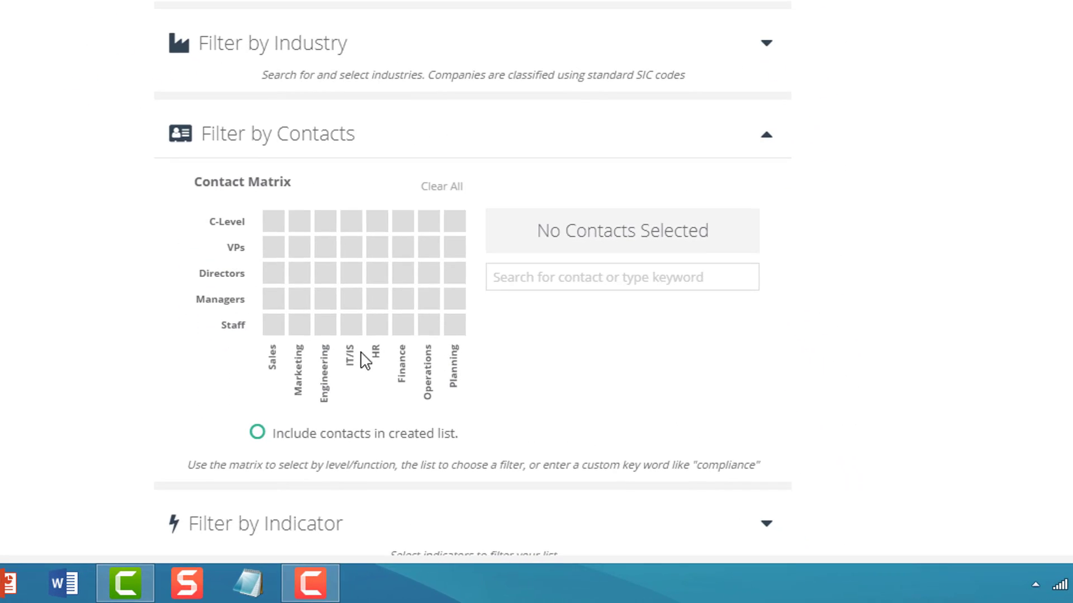
click(230, 226)
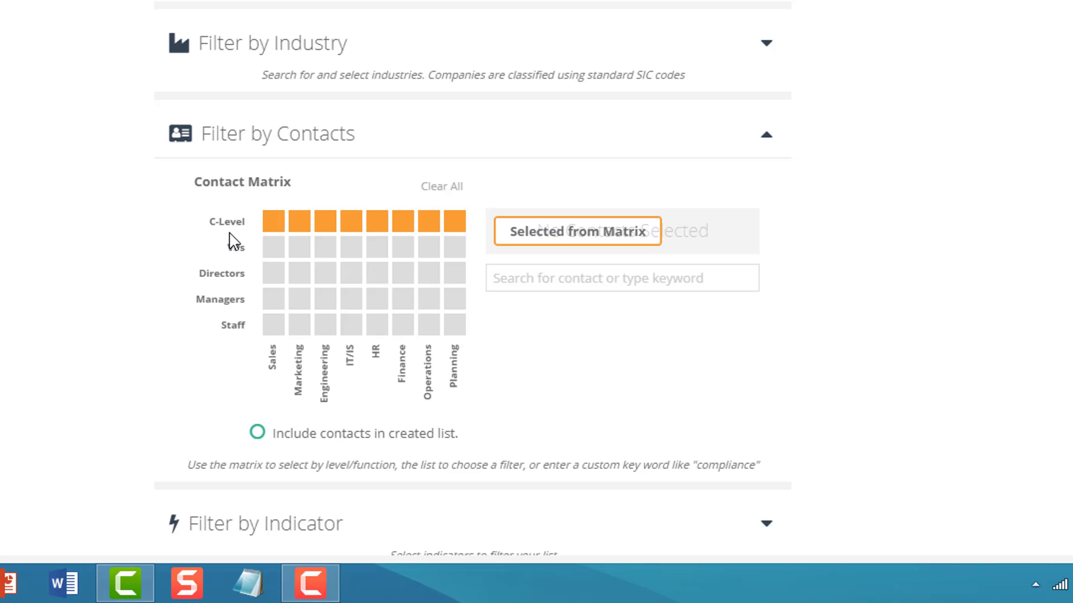
click(275, 365)
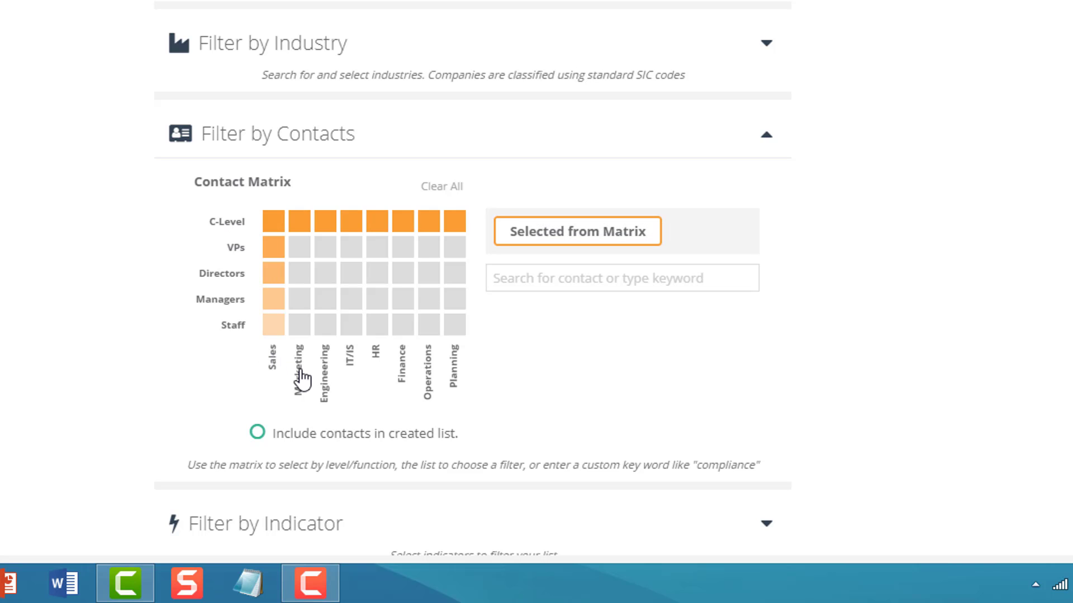
click(296, 371)
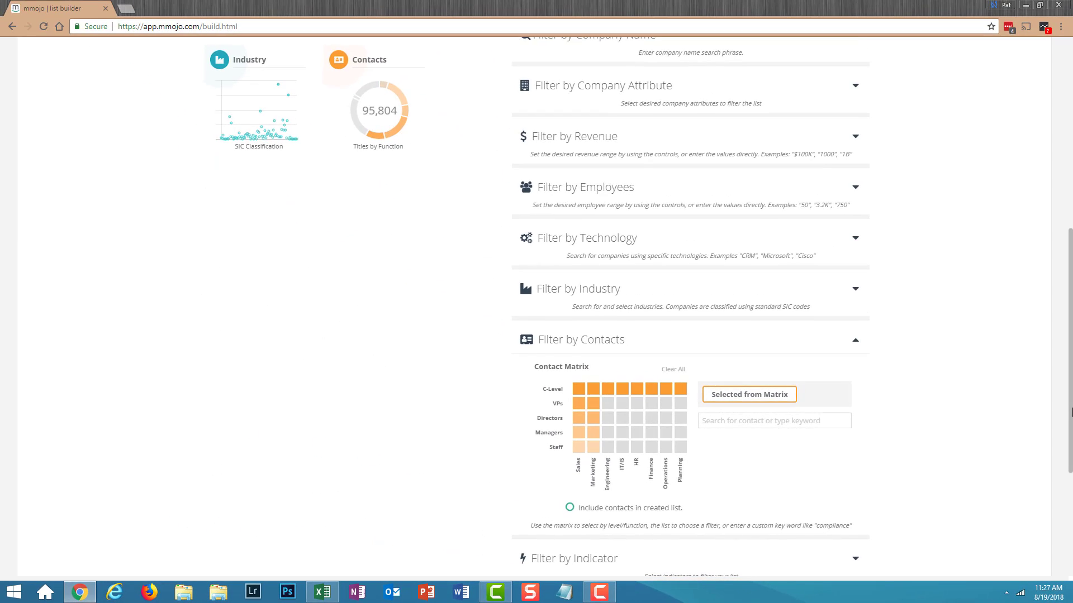
drag(1070, 367, 1071, 226)
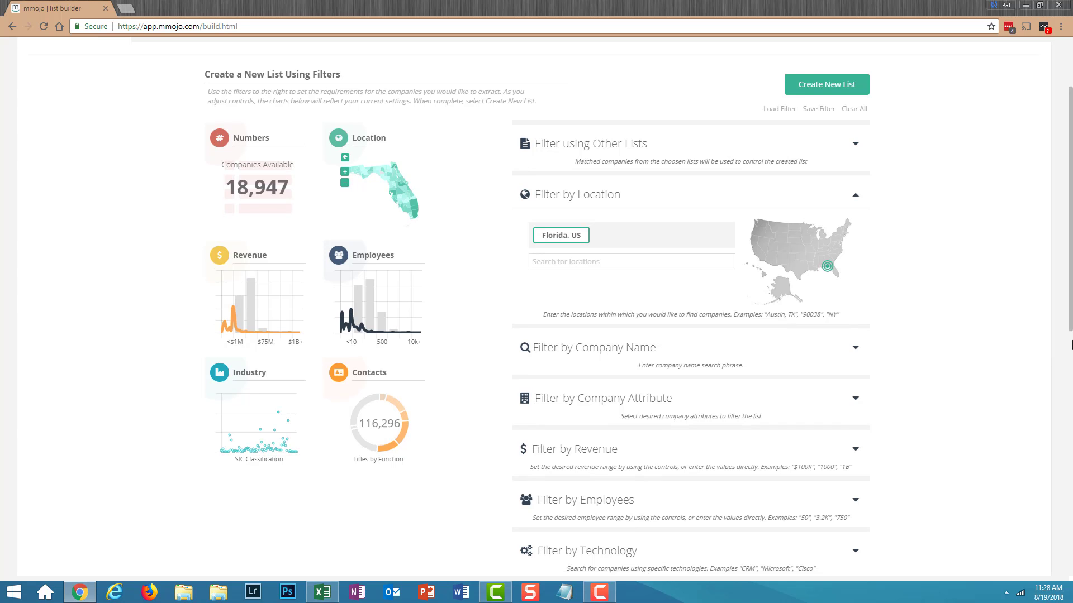
- Add the Chief Legal Officer / General Counsel and CLOs / General Counsel titles to the contact filter
drag(1071, 321, 1071, 478)
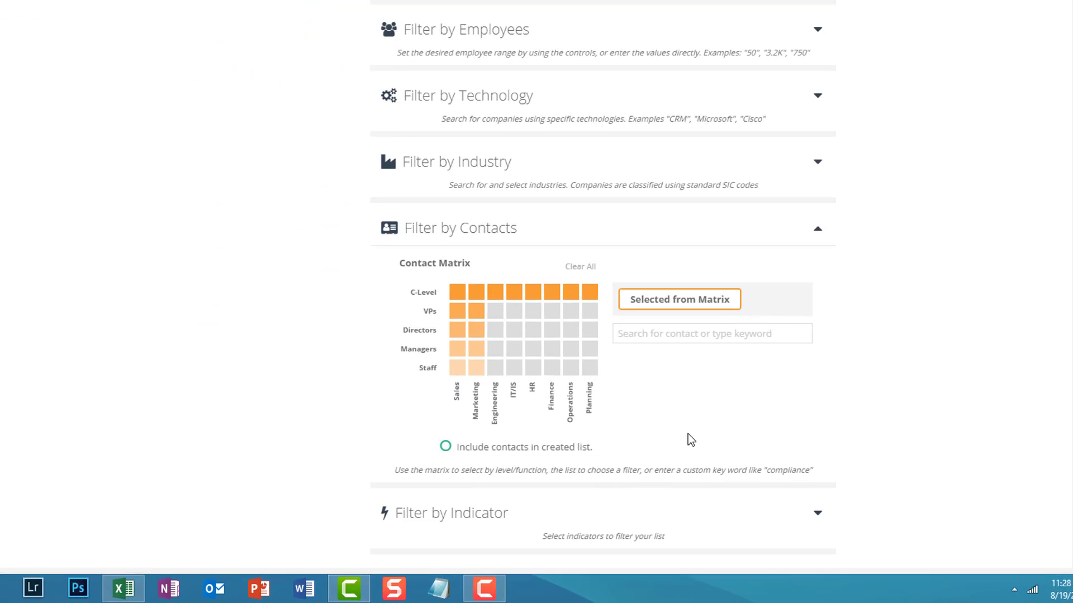
click(740, 398)
text(counse)
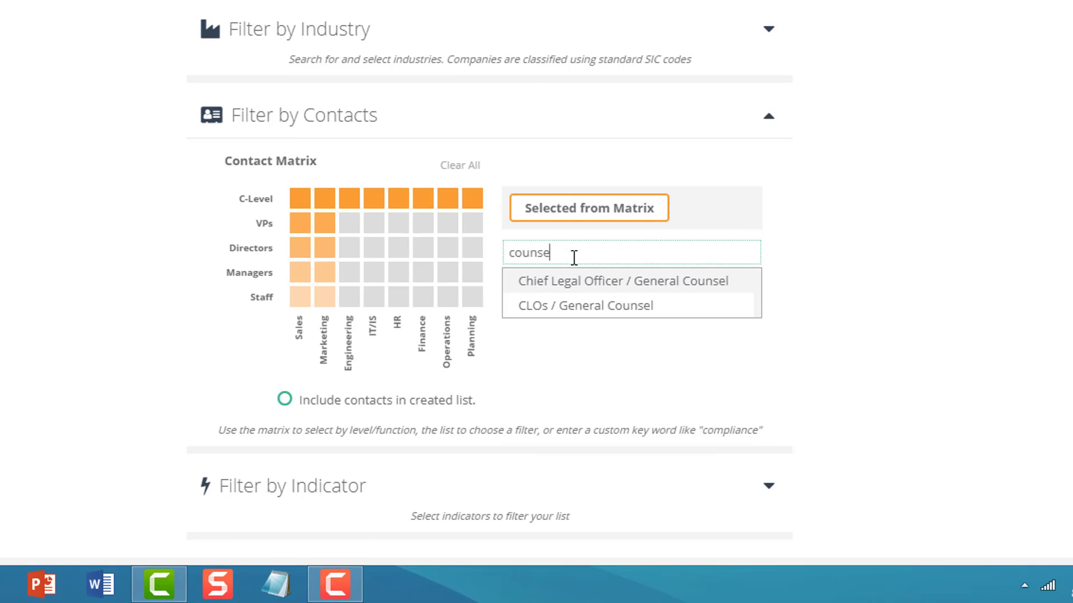
click(596, 283)
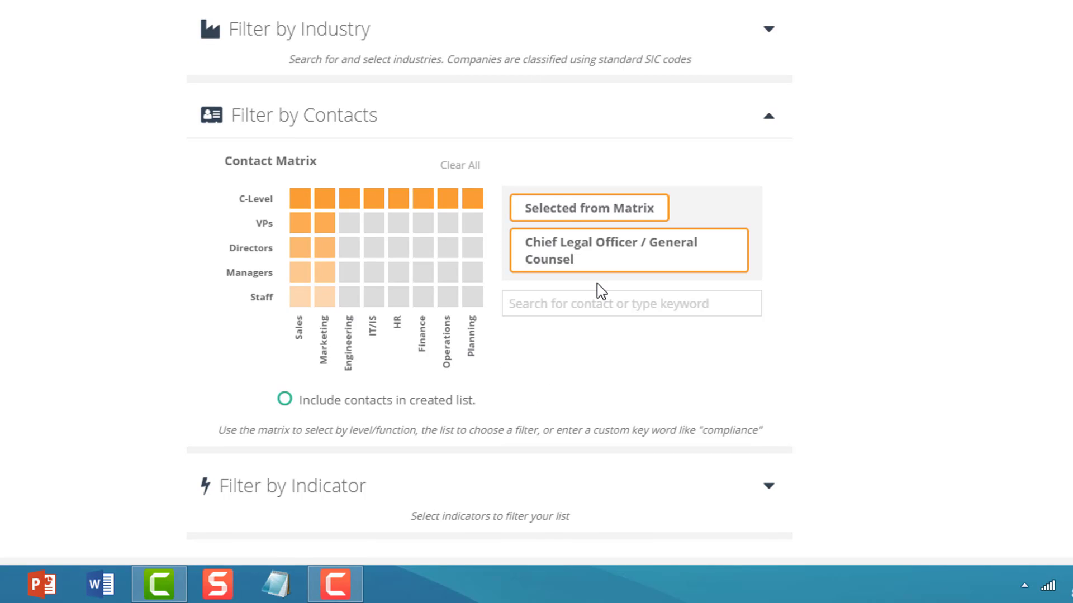
click(597, 303)
text(couns)
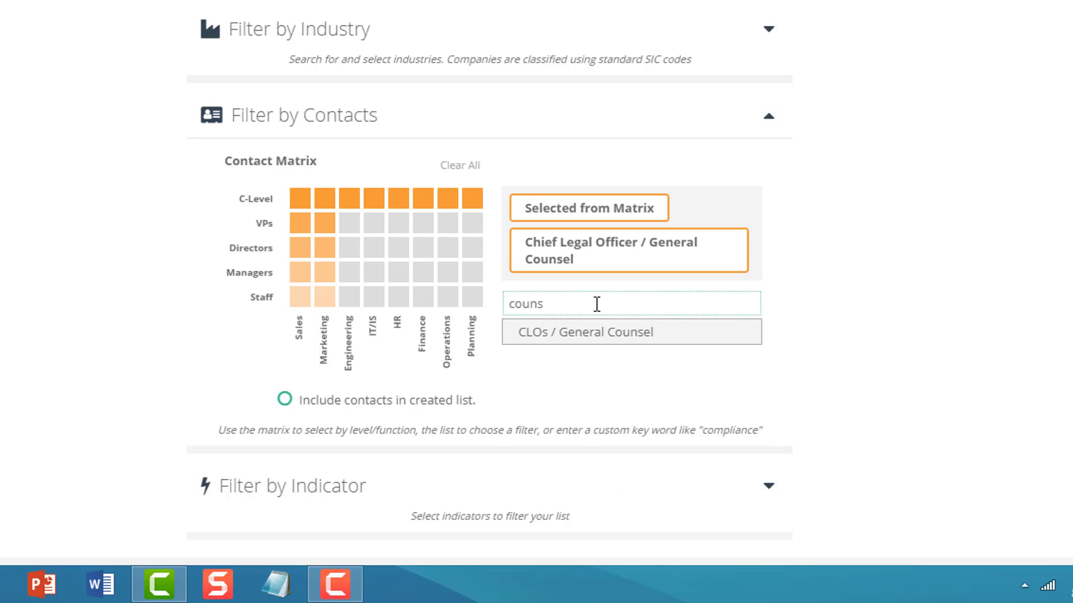
click(606, 333)
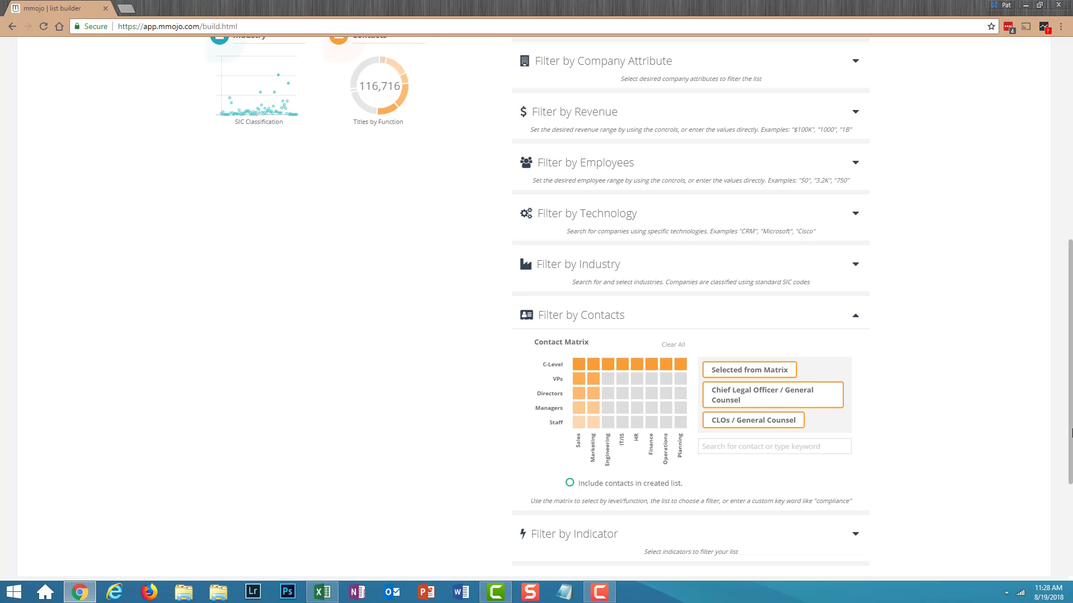
- Return to My Lists and open the append options for the Illinois Banks $5M to $100M w SAP list
scroll(793, 446, up, 7)
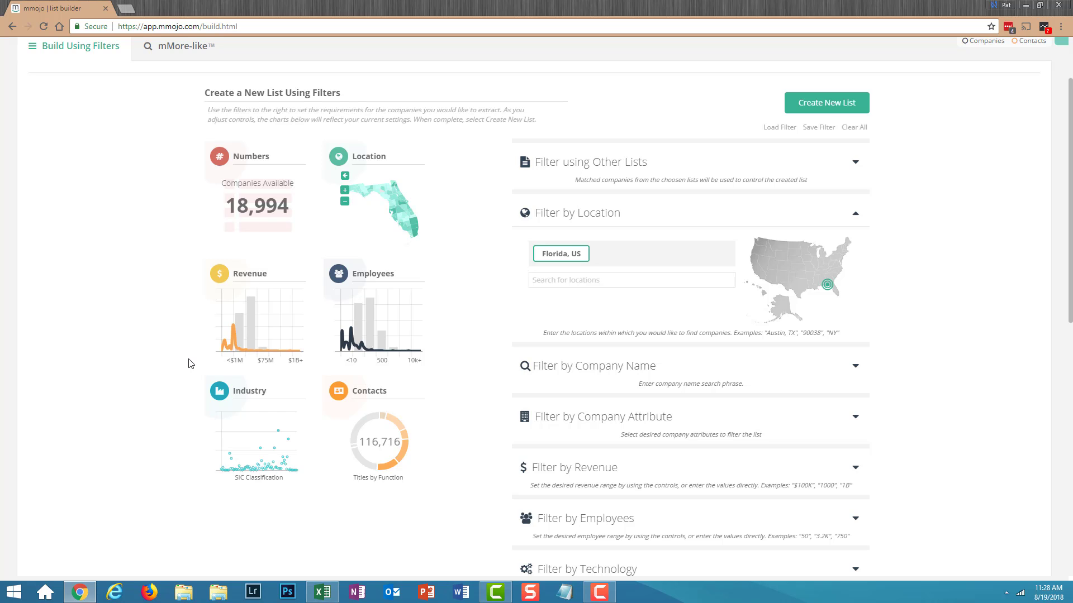
scroll(190, 364, up, 2)
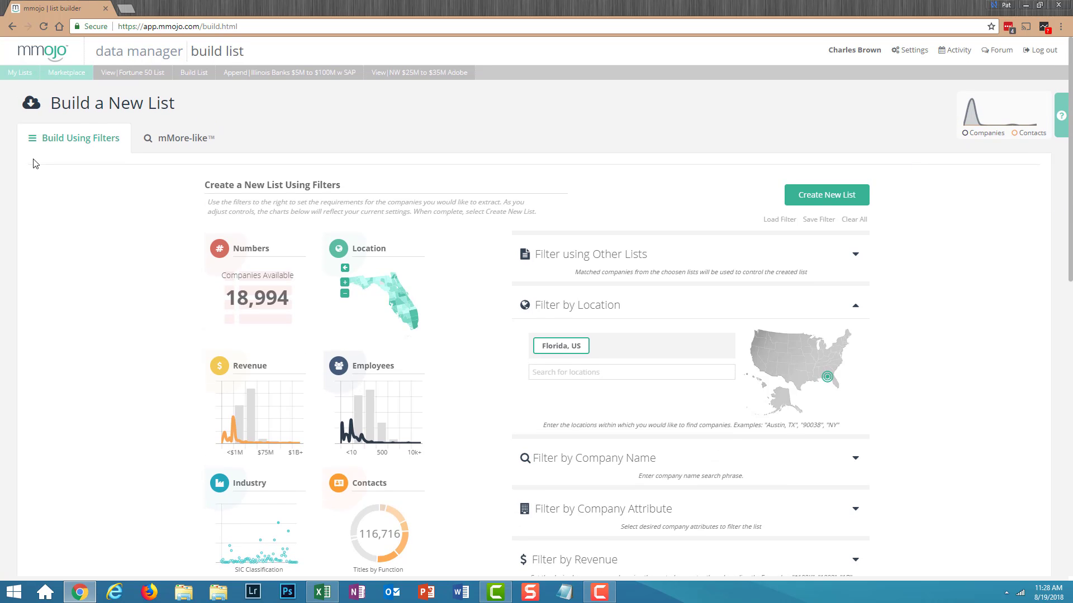
click(10, 76)
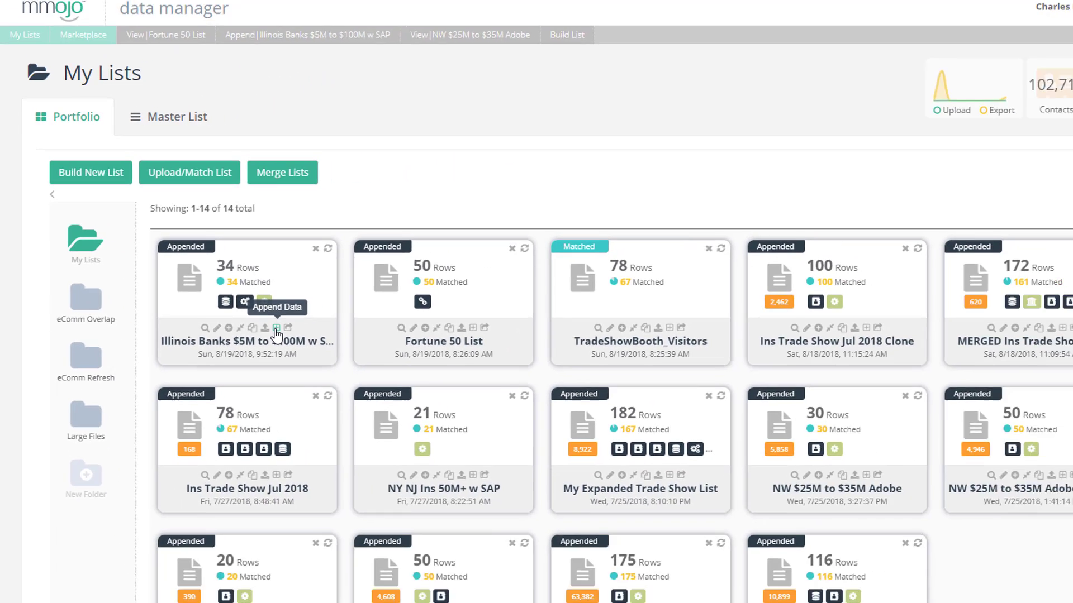
click(276, 329)
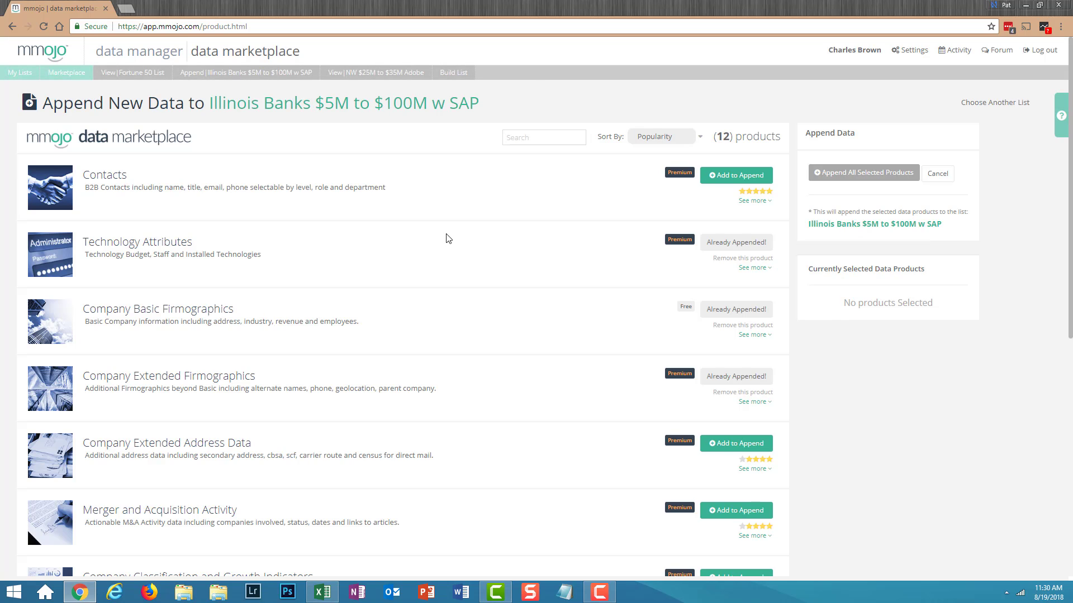
- Expand the Contacts product and choose the Contacts (Sales), Contacts (C-Level) and Contacts (Marketing) sub-packages
click(752, 201)
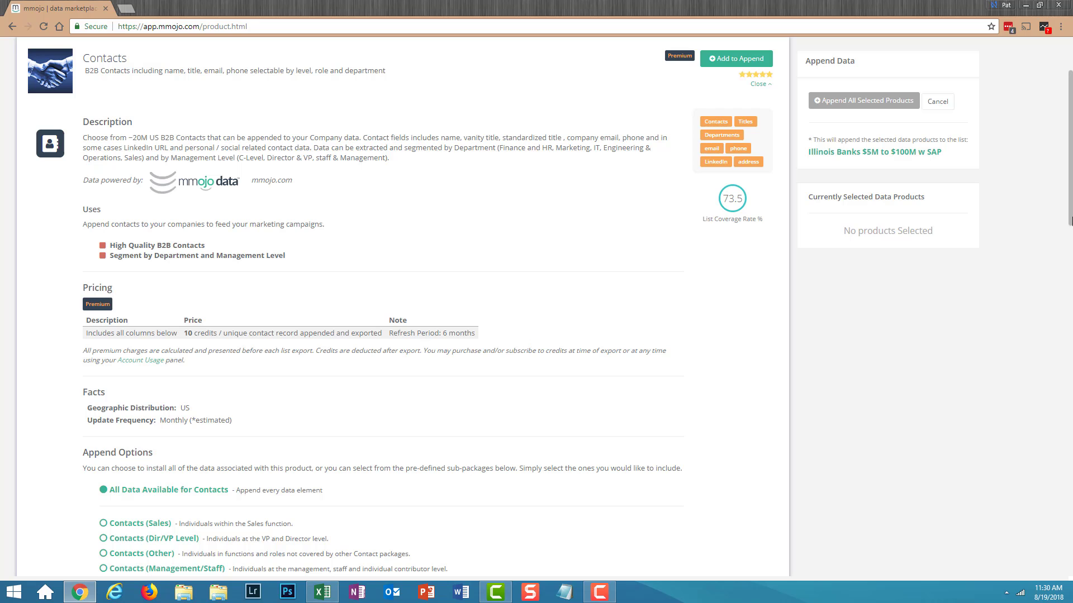
drag(1069, 217, 1070, 290)
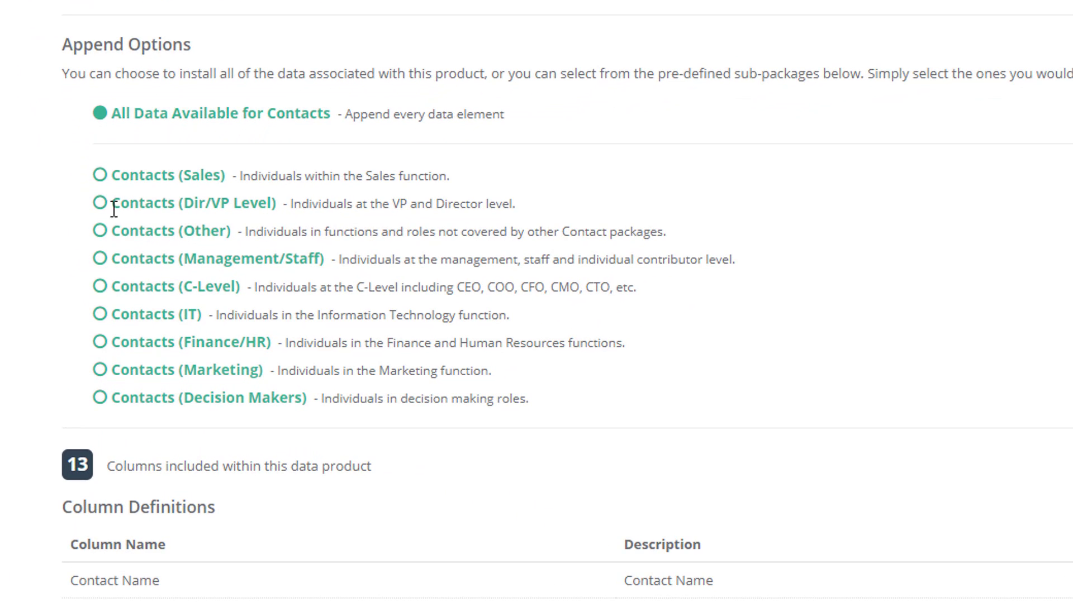
click(99, 175)
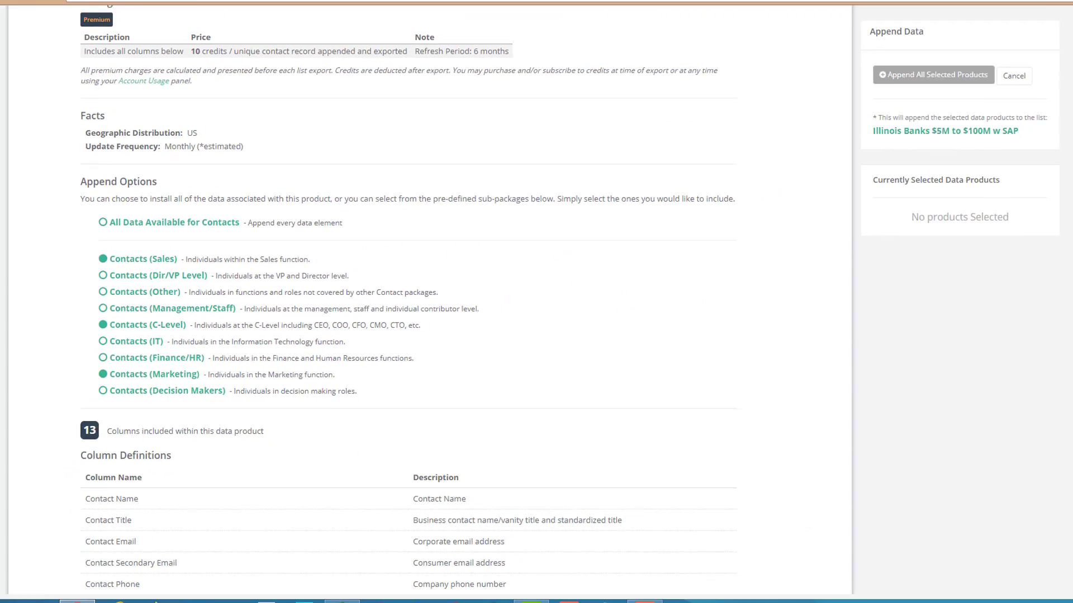
drag(1069, 258, 1063, 156)
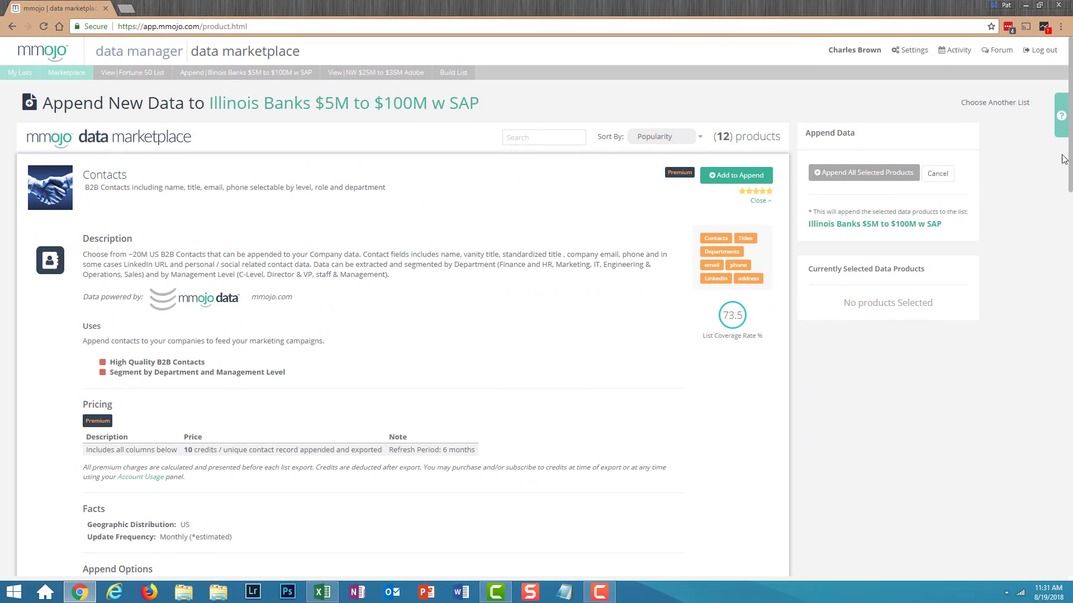
- Append the selected Contacts packages to the Illinois Banks list and return to the lists overview
click(724, 177)
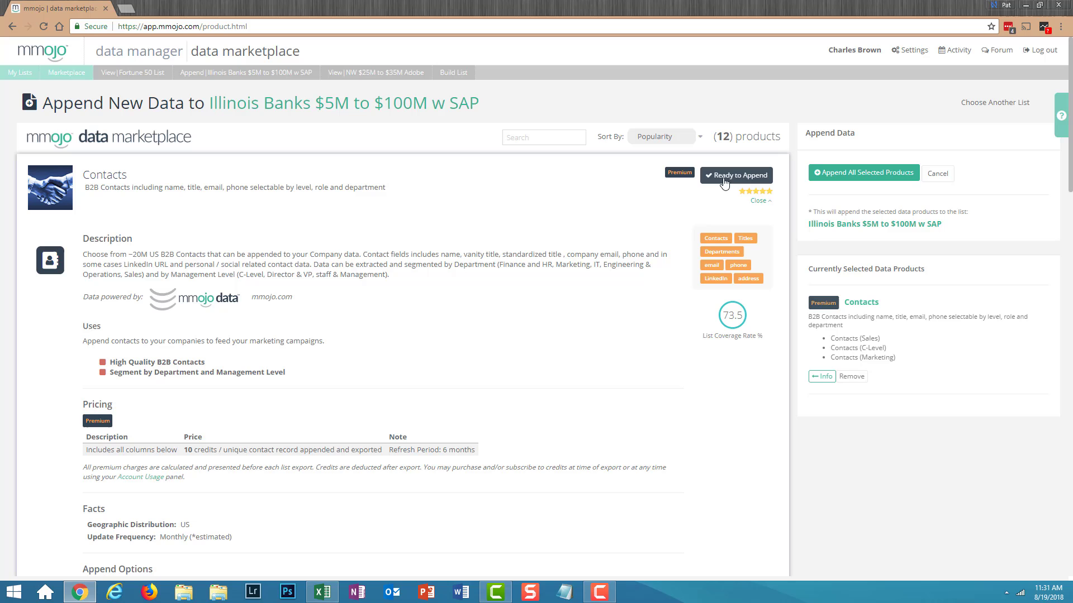
click(862, 174)
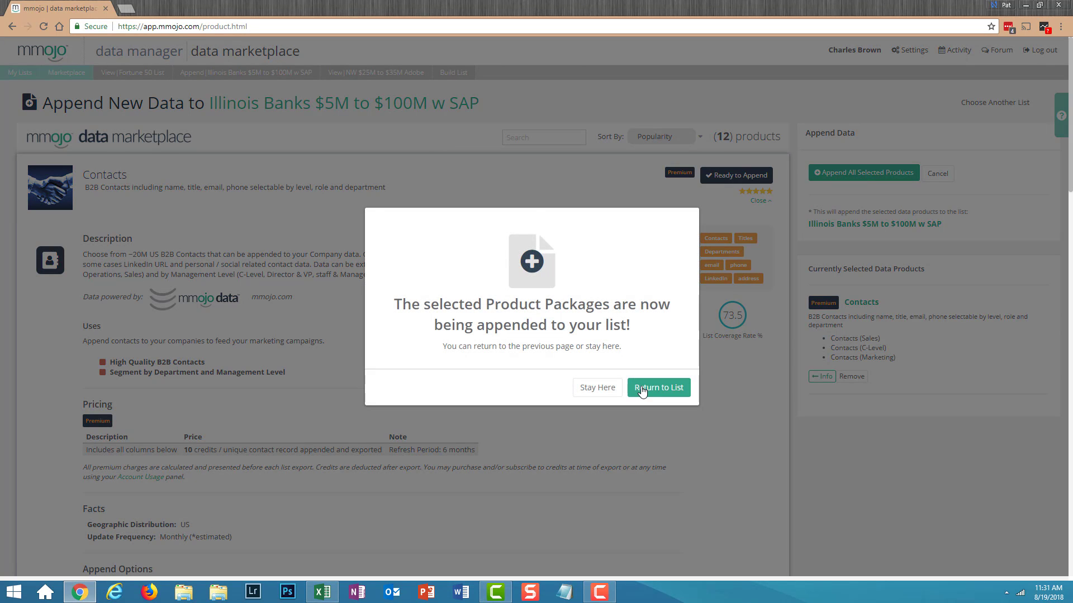
click(642, 393)
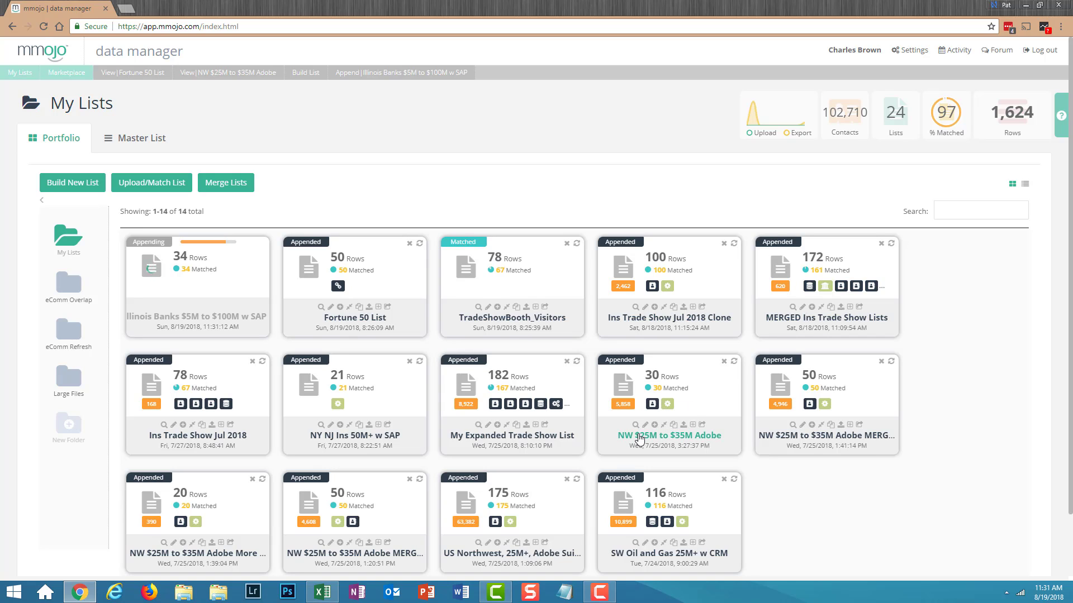
- View the AUDIGY GROUP LLC contacts in the NW $25M to $35M Adobe list and clear the company filter to show all contacts
click(640, 437)
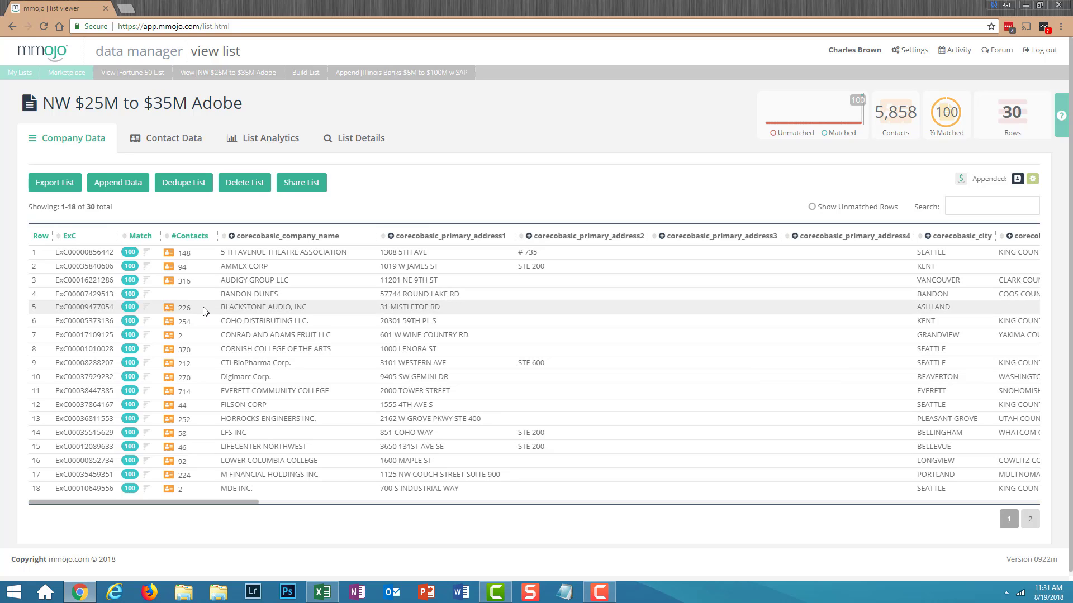
click(169, 280)
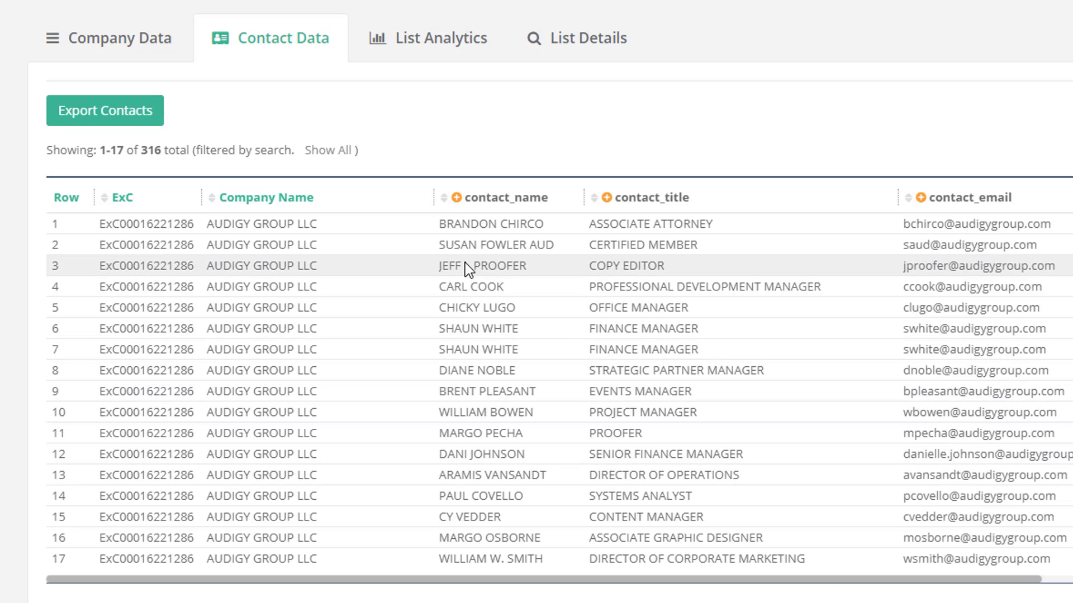
click(335, 152)
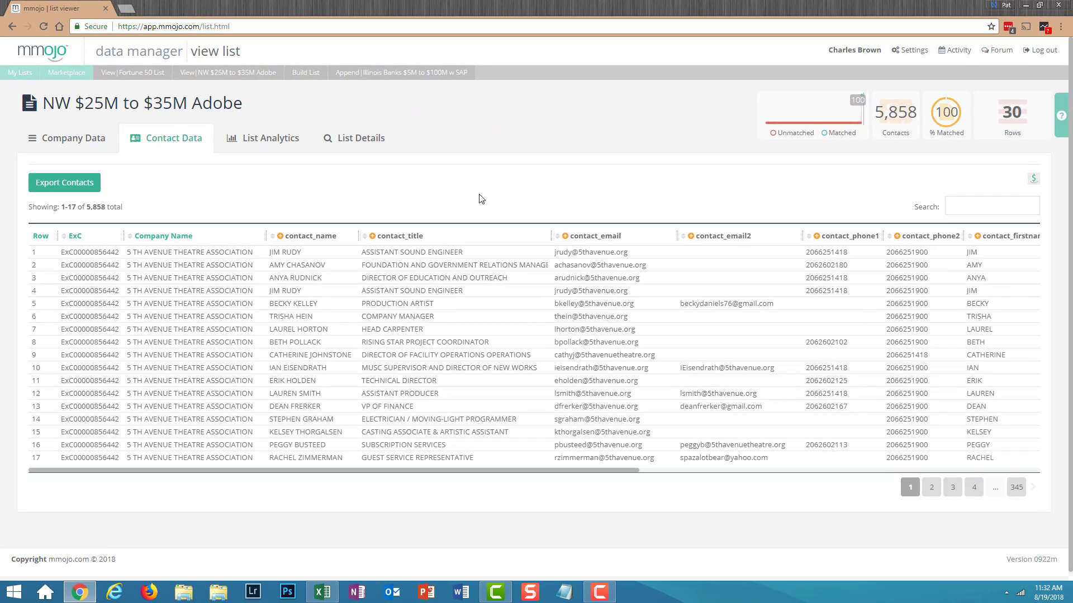
- Review the list's company data and its analytics, down to the contact counts, functions and frequent titles
click(77, 140)
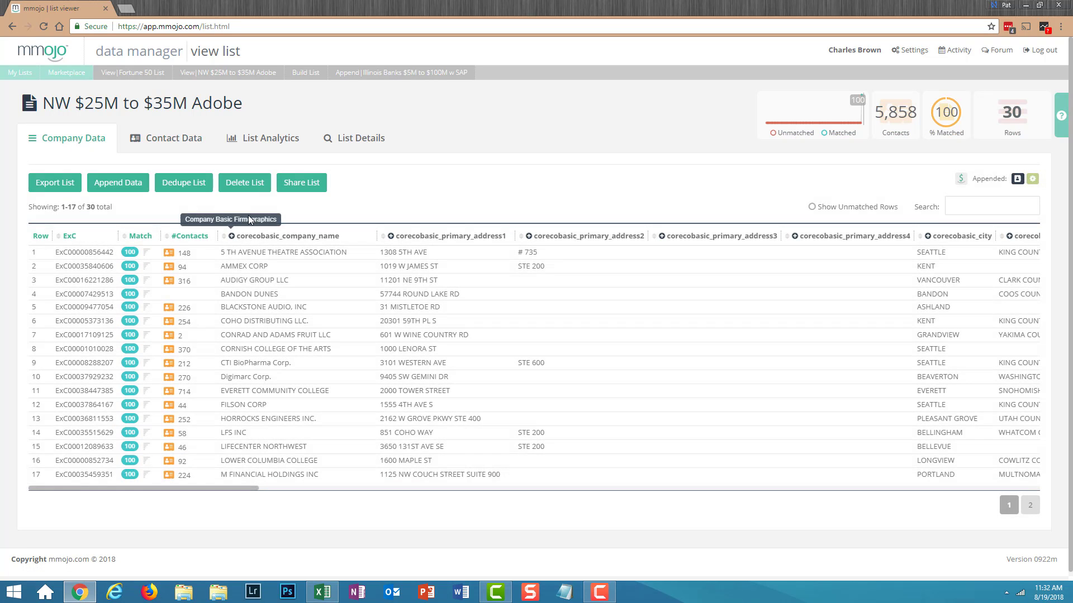
click(258, 146)
drag(1071, 204, 1071, 513)
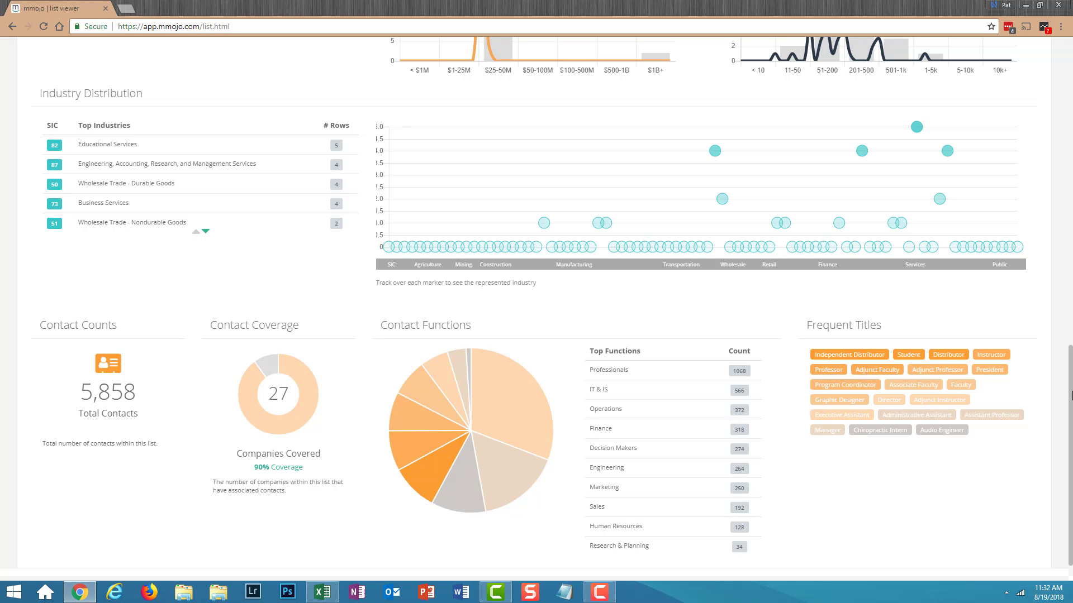
drag(1070, 396, 1070, 86)
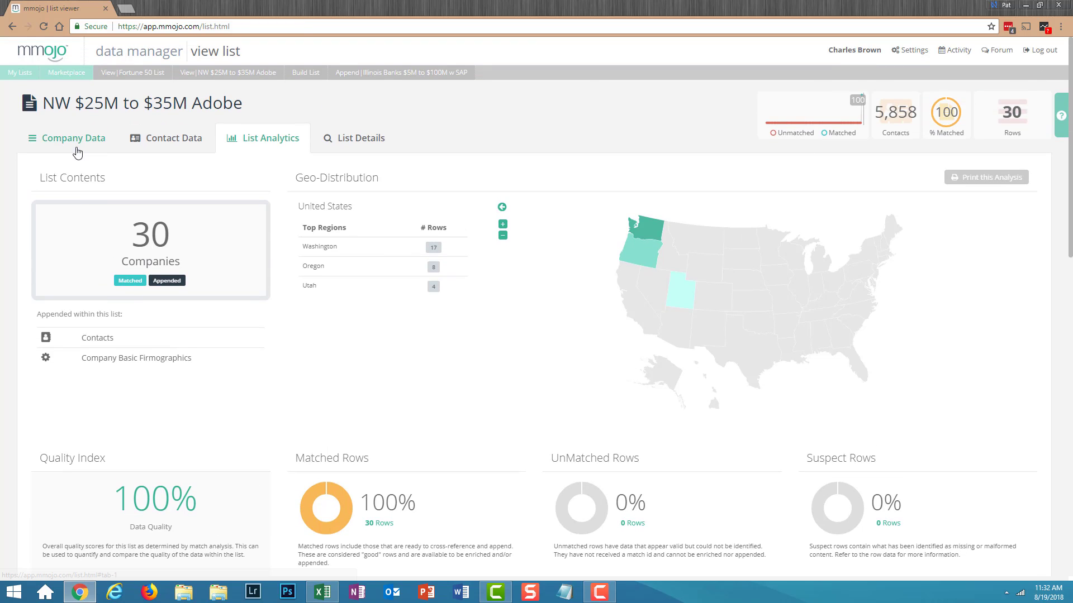
- Export the list's contact data with Company Basic Firmographics and Contacts included
click(148, 144)
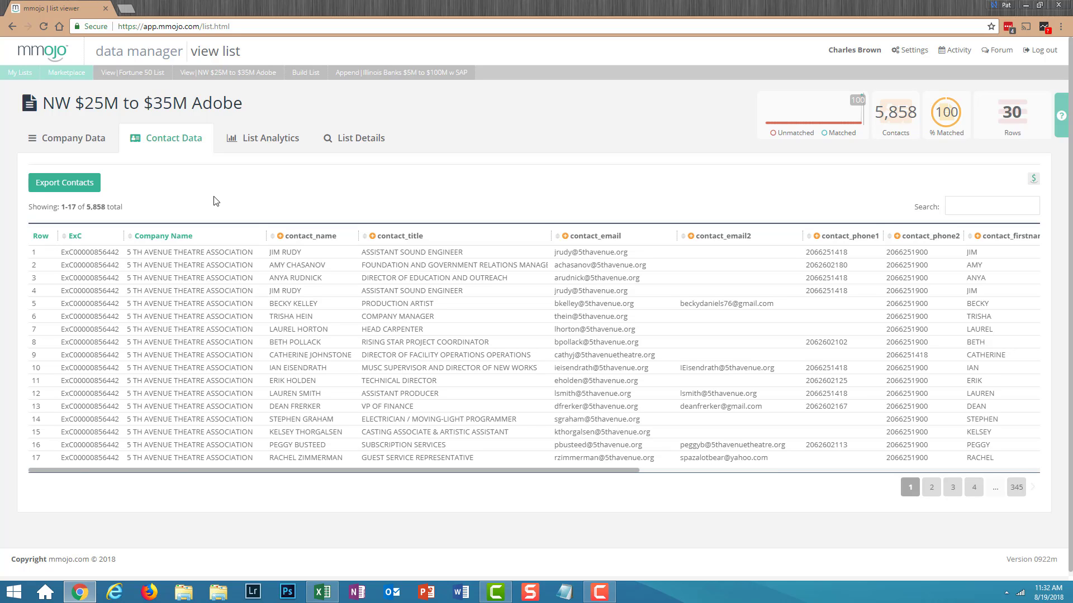
click(83, 187)
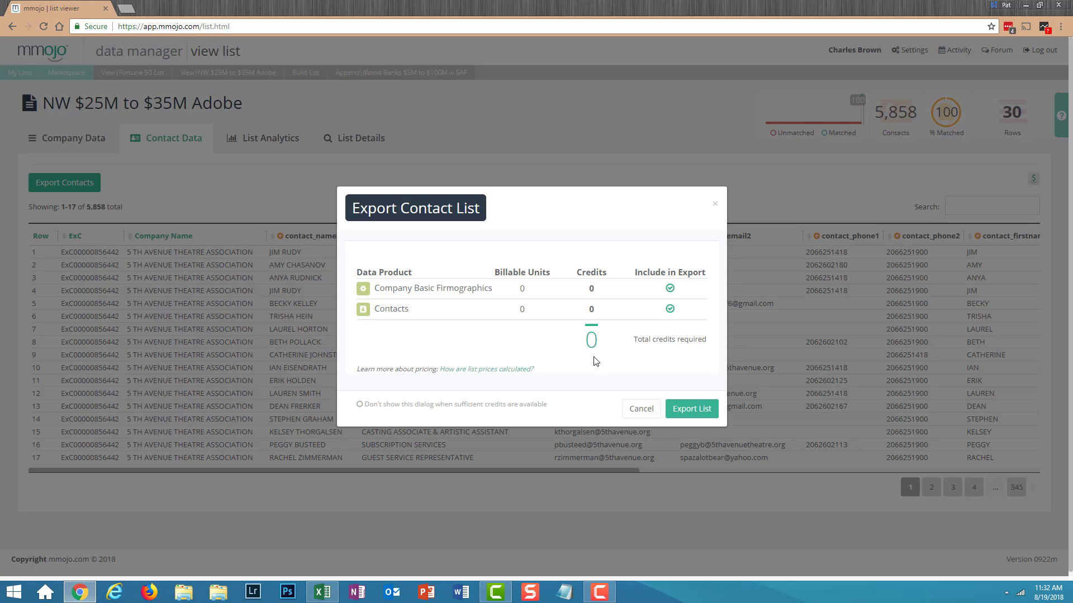
click(682, 412)
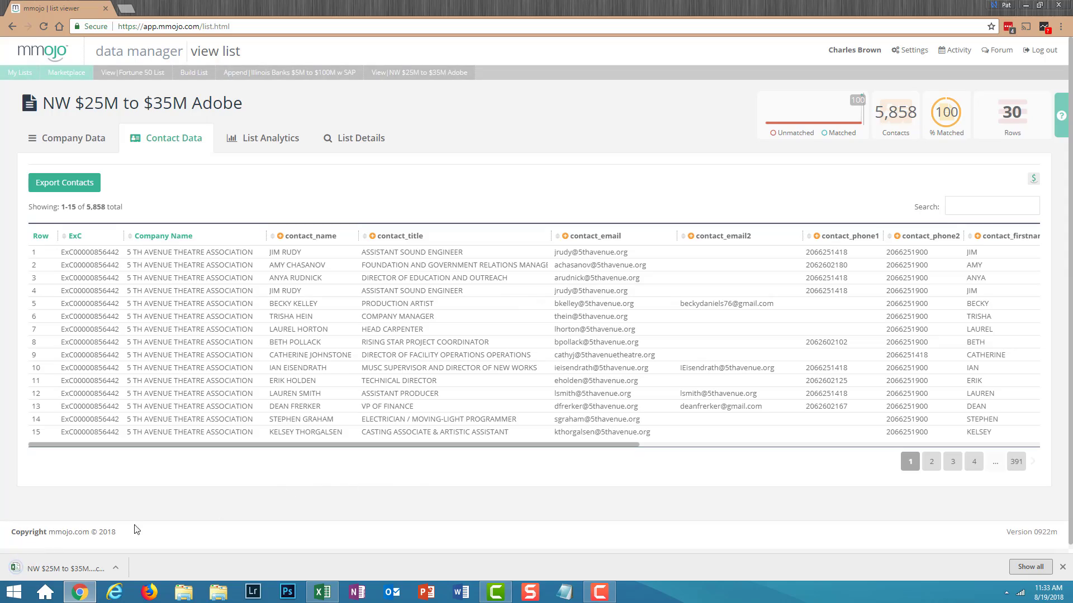
- Open the exported contacts file in Excel, examine its contact columns, and switch back to Chrome
click(42, 558)
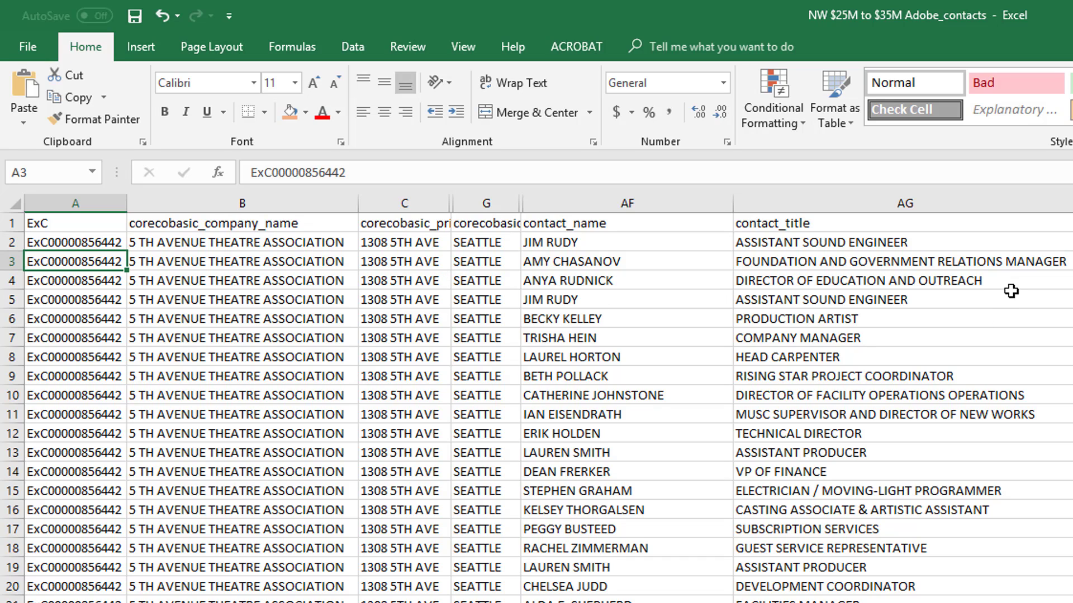
scroll(1011, 290, right, 5)
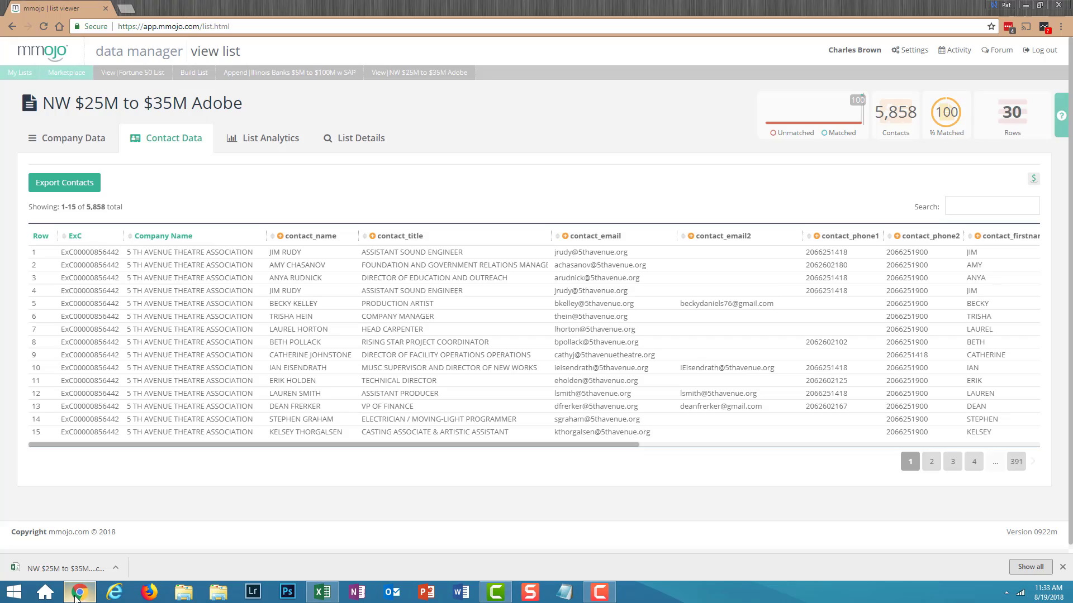
click(80, 593)
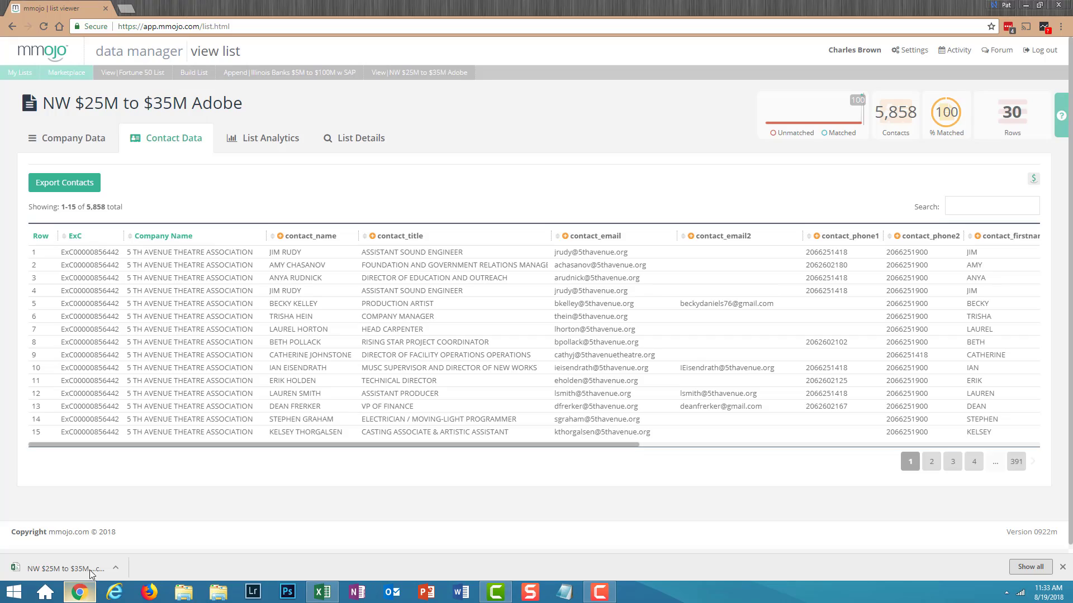